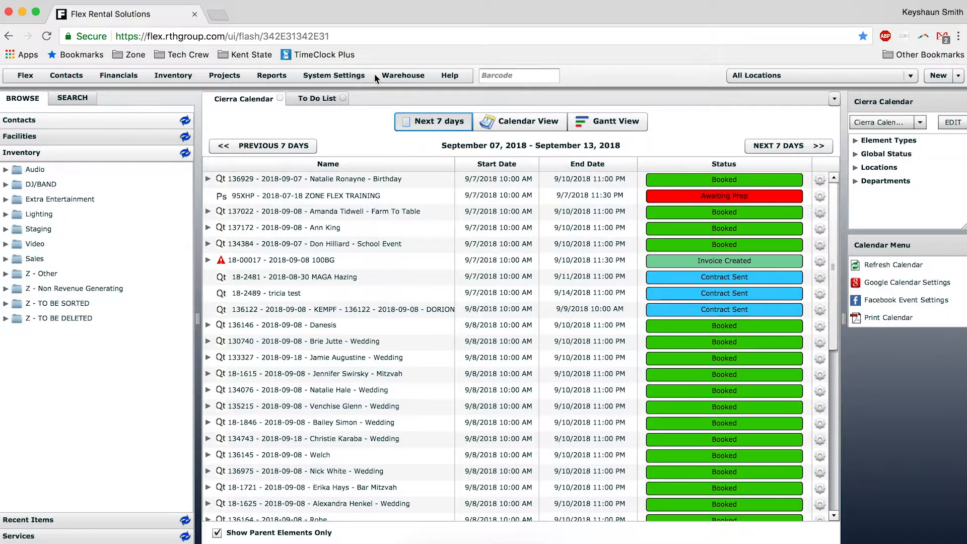
# - Open the 2018-07-18 ZONE FLEX TRAINING pull sheet for prep and widen its item list and Notes column
pyautogui.click(404, 76)
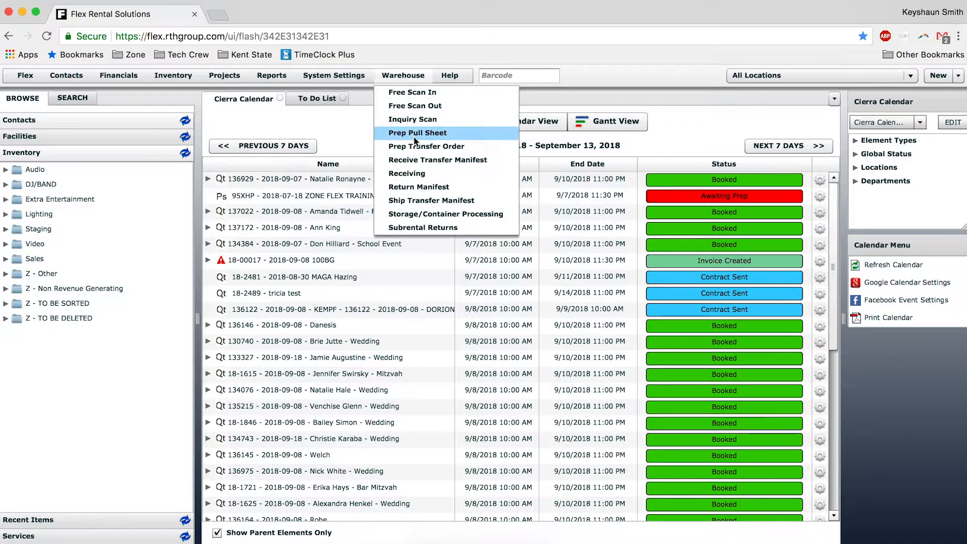
pyautogui.click(414, 138)
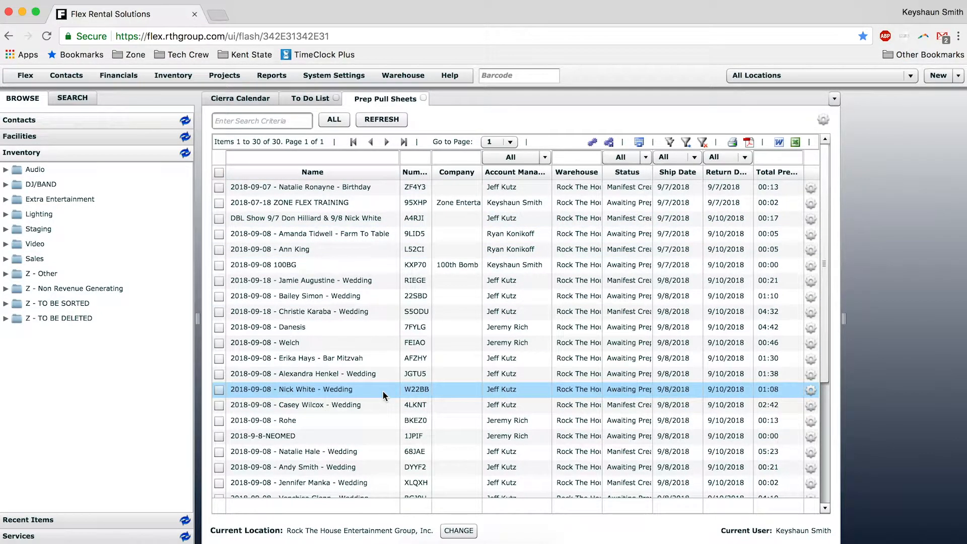
pyautogui.click(330, 204)
pyautogui.doubleClick(330, 204)
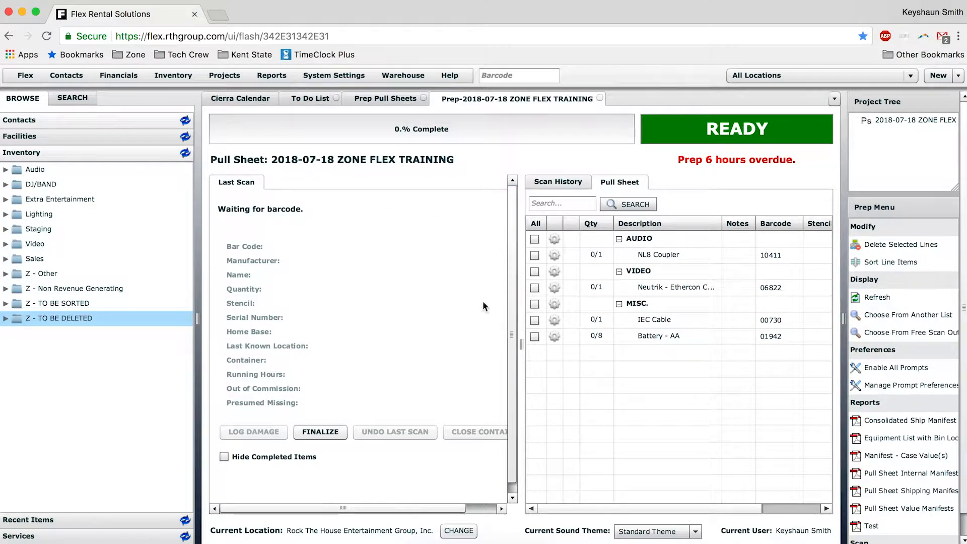
pyautogui.moveTo(521, 334); pyautogui.dragTo(351, 339)
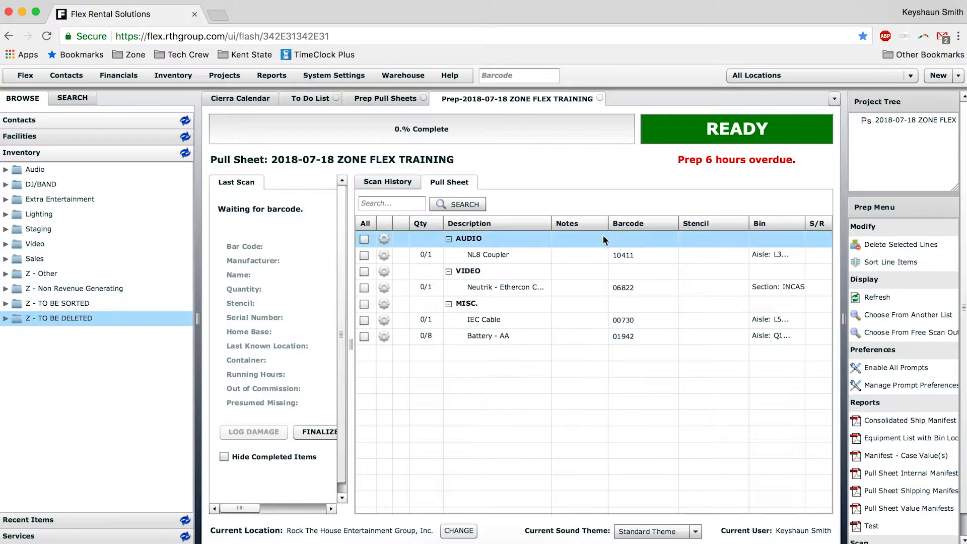
pyautogui.moveTo(608, 219); pyautogui.dragTo(705, 218)
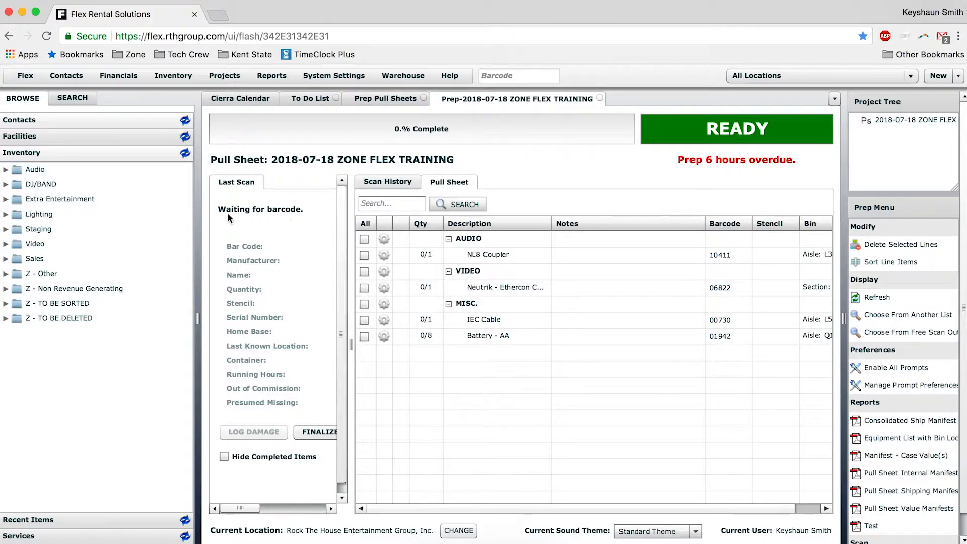
# - Prep the pull sheet's MISC. items with quantities of 1 IEC Cable and 8 Battery - AA
pyautogui.doubleClick(478, 322)
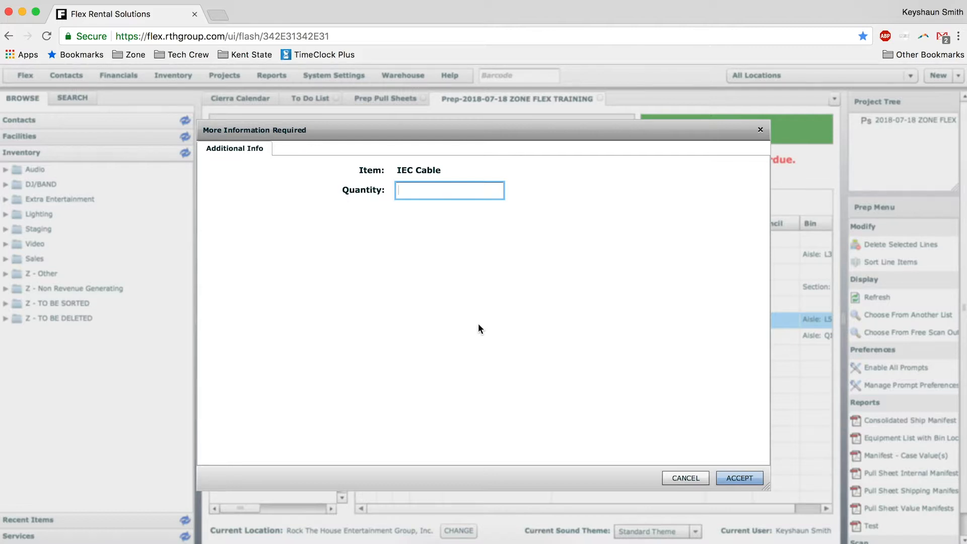
pyautogui.write('1')
pyautogui.press('Return')
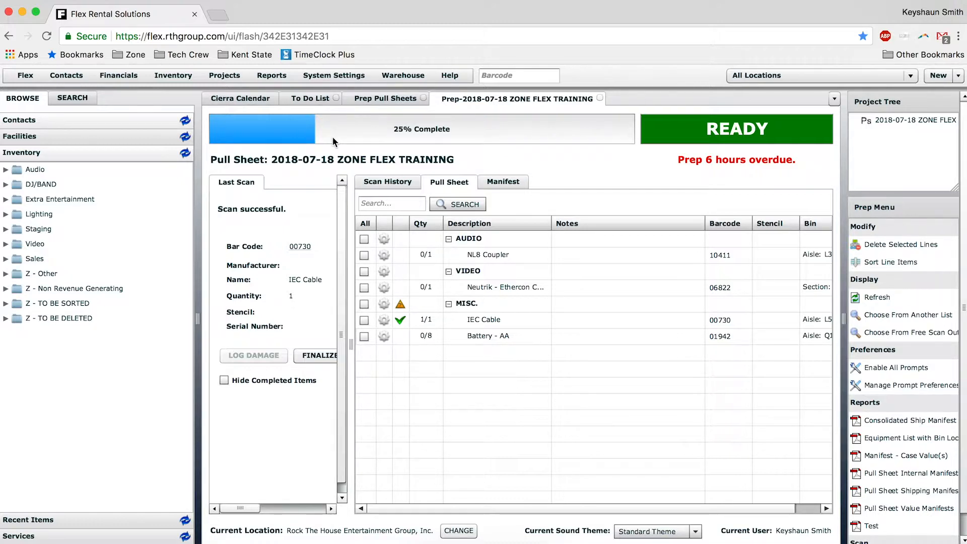
pyautogui.doubleClick(453, 339)
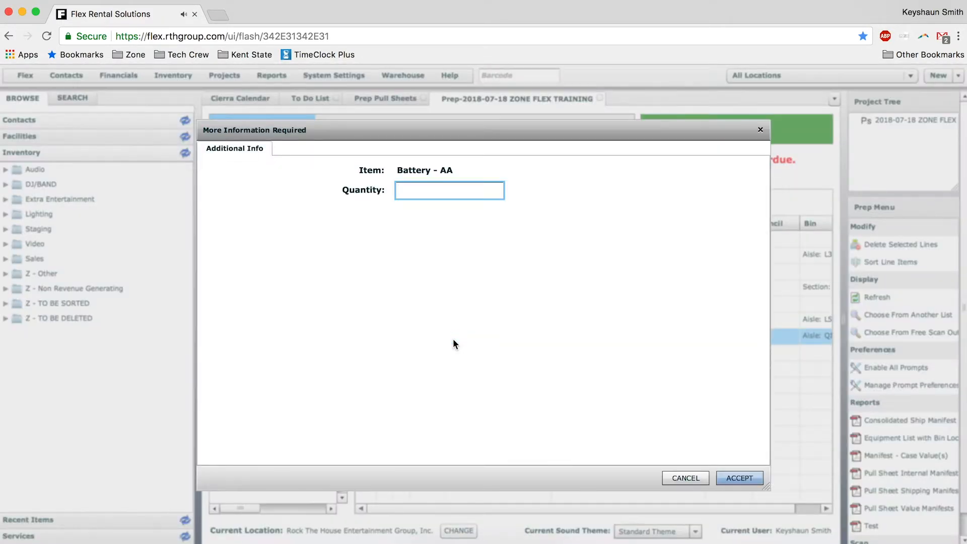
pyautogui.write('8')
pyautogui.click(747, 478)
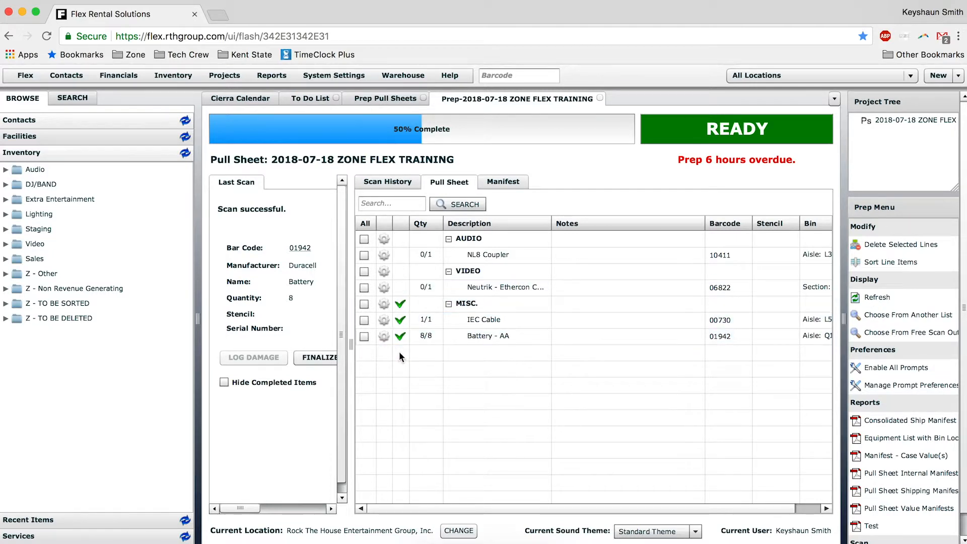
# - Hide the completed items on the pull sheet and scan barcode 10424 for the NL8 Coupler
pyautogui.click(224, 382)
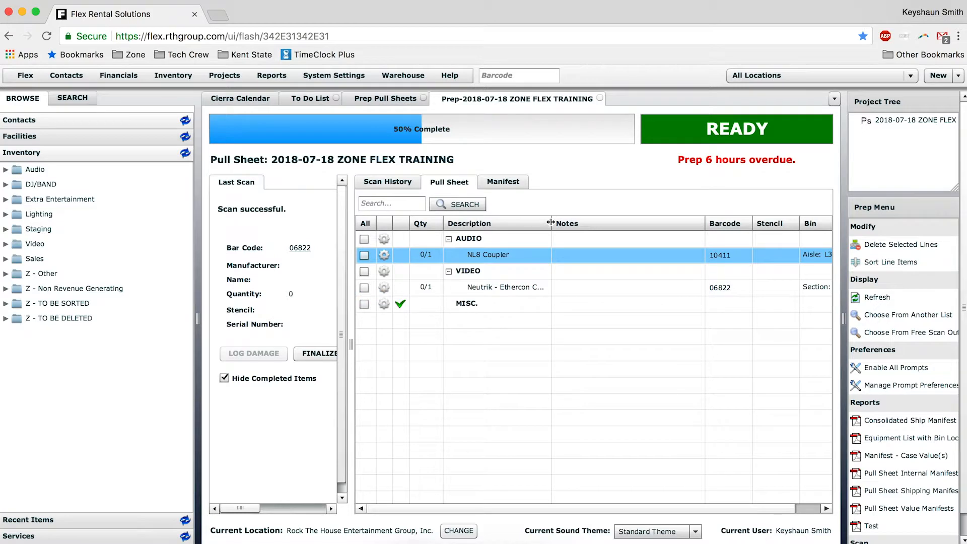
pyautogui.moveTo(553, 222); pyautogui.dragTo(602, 222)
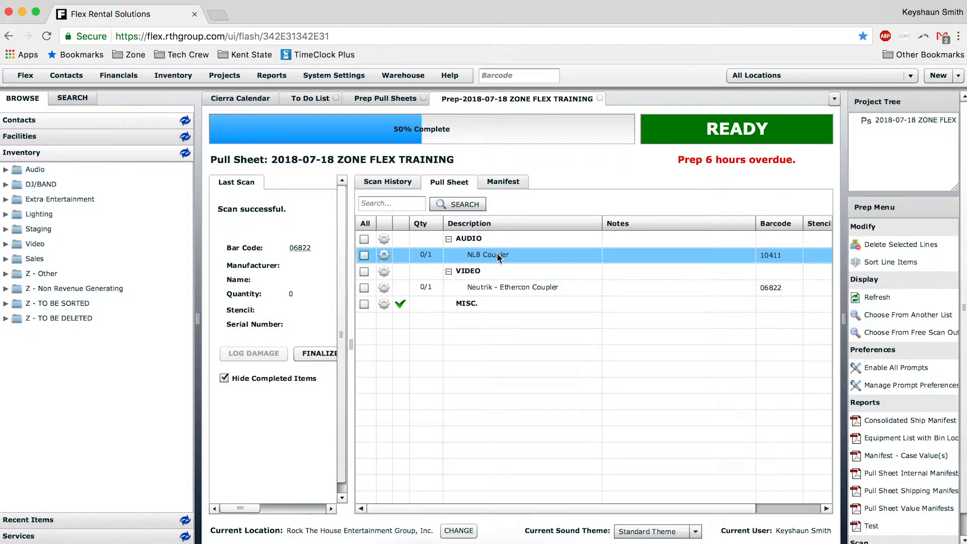
pyautogui.click(519, 75)
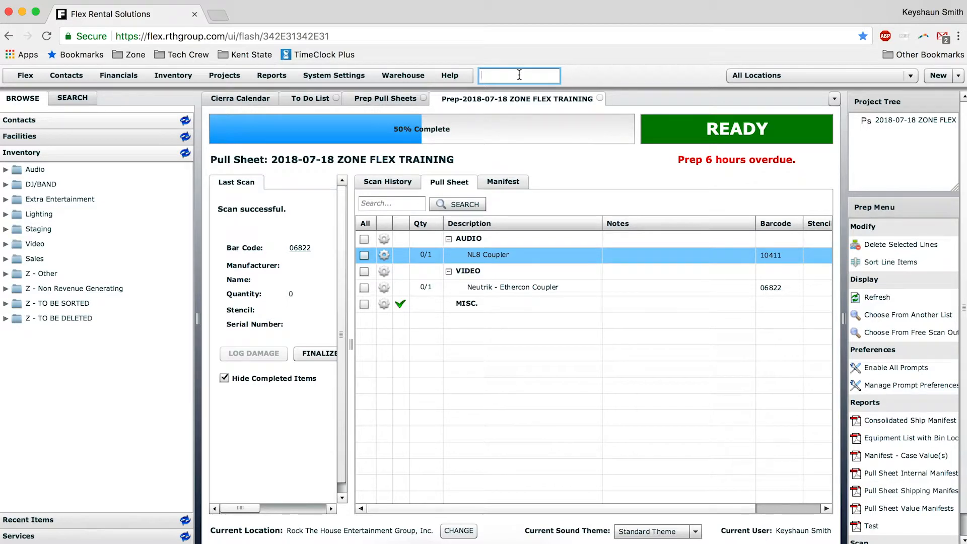
pyautogui.write('10424')
pyautogui.press('Return')
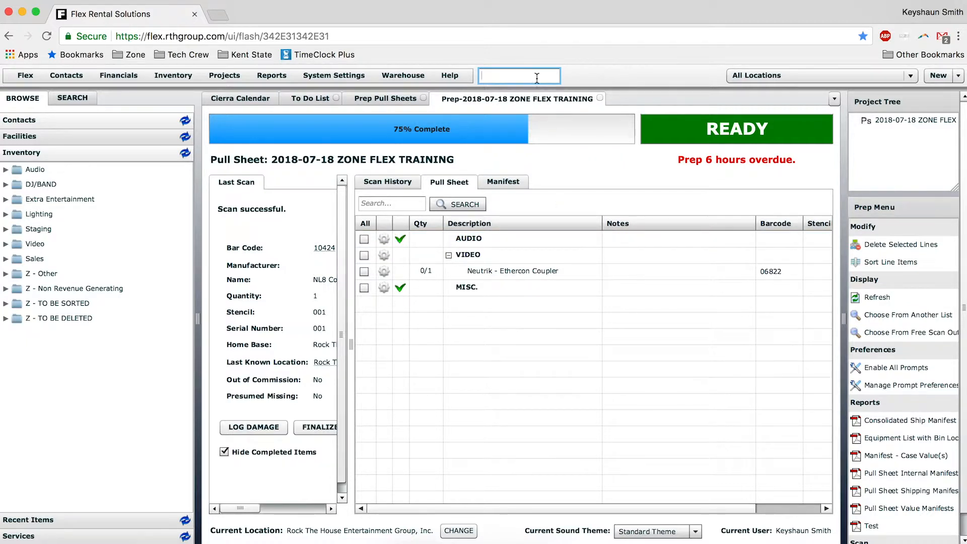
# - Scan barcode 11759 for the Neutrik - Ethercon Coupler and finalize the pull sheet's prep
pyautogui.write('11759')
pyautogui.press('Return')
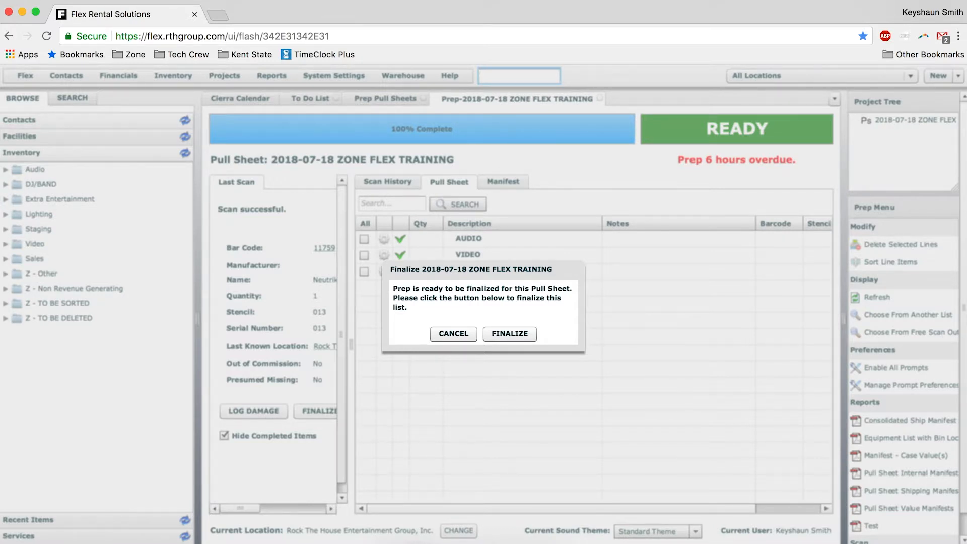
pyautogui.click(520, 336)
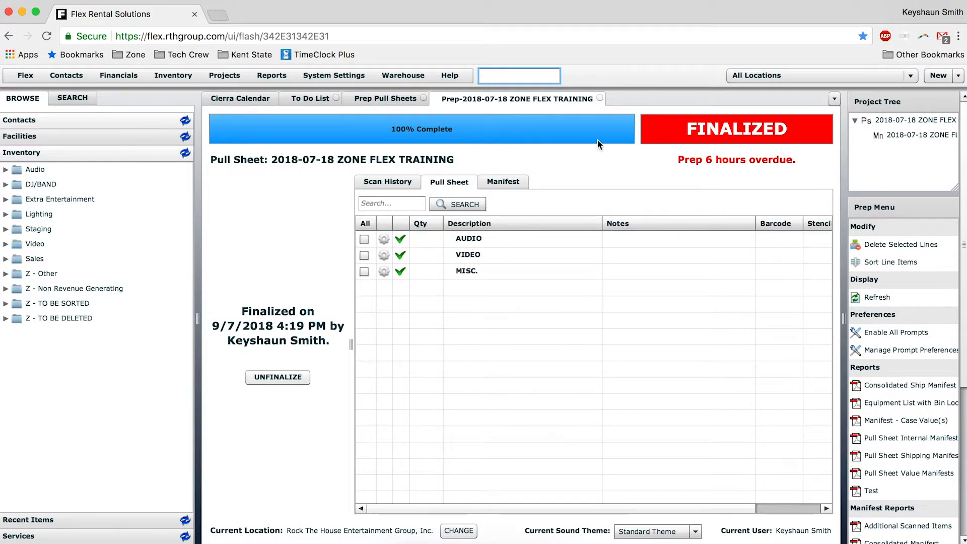
# - Close the finalized prep sheet, the pull sheet list and the to-do list, leaving only the calendar
pyautogui.click(597, 98)
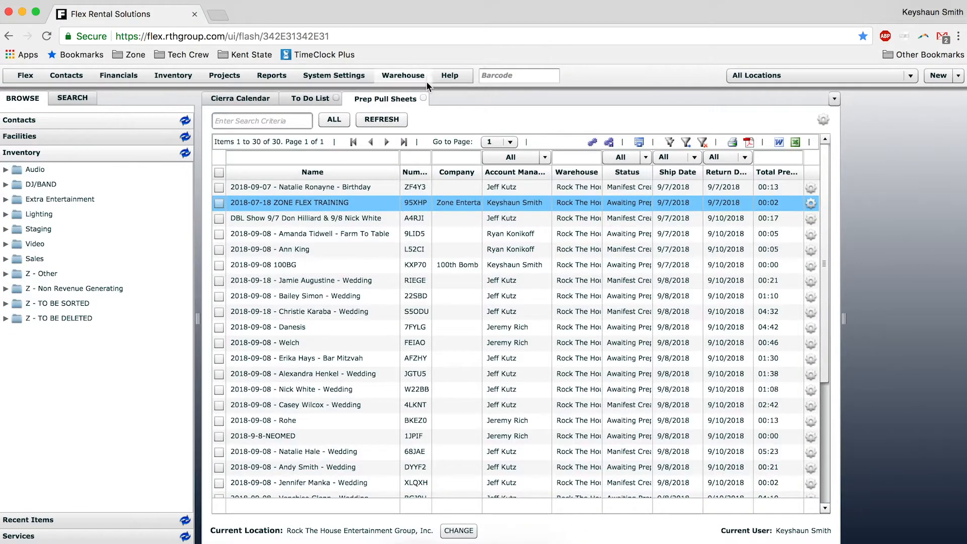
pyautogui.click(423, 99)
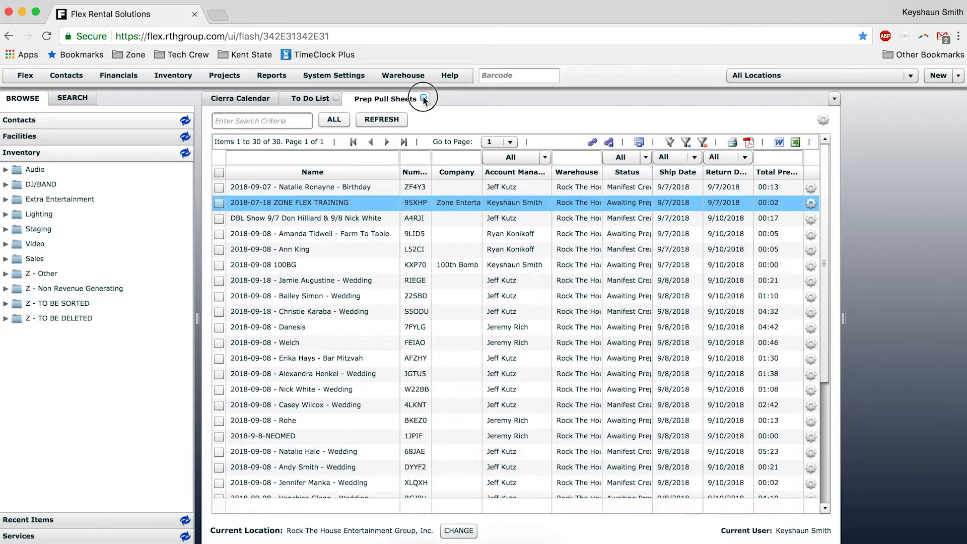
pyautogui.click(335, 97)
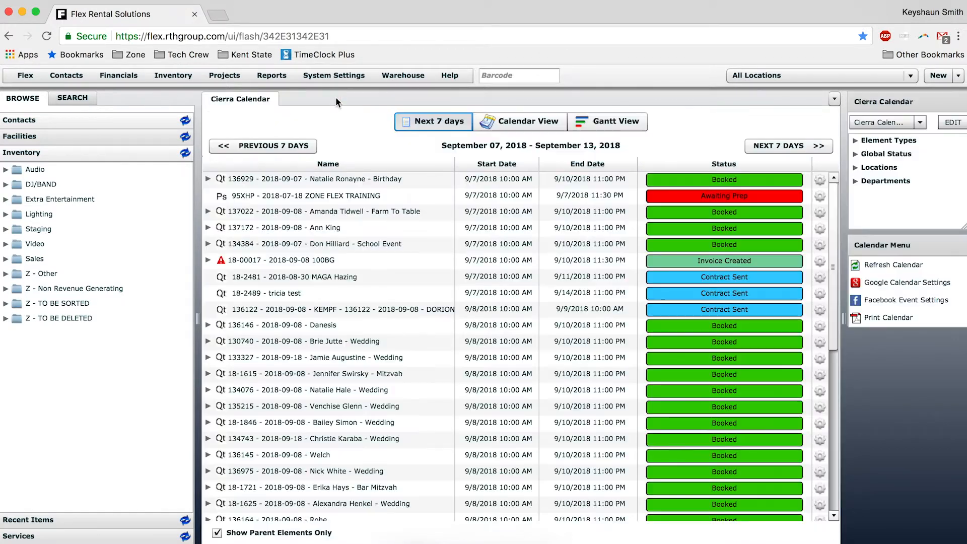
# - Open the 2018-07-18 ZONE FLEX TRAINING return manifest and widen its item list
pyautogui.click(394, 80)
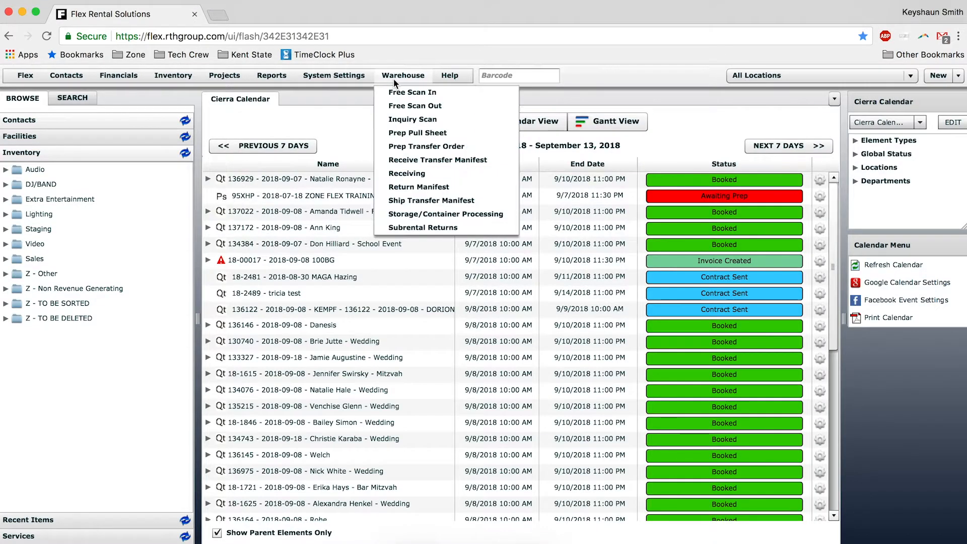
pyautogui.click(442, 187)
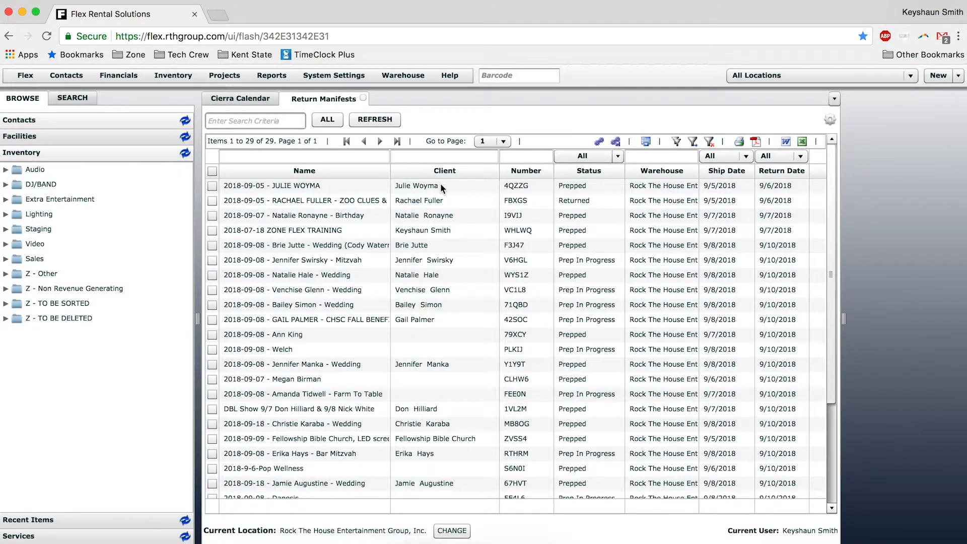
pyautogui.doubleClick(320, 231)
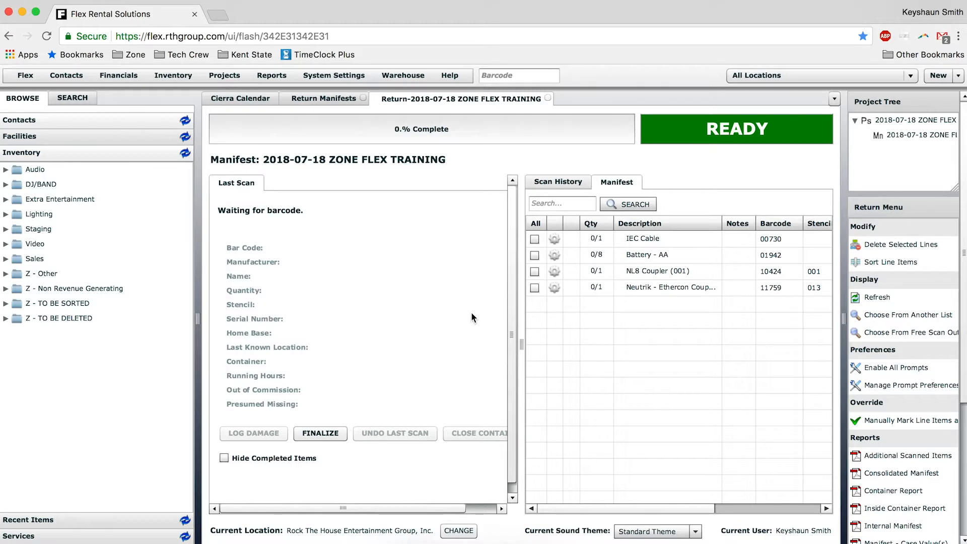
pyautogui.moveTo(522, 335); pyautogui.dragTo(464, 337)
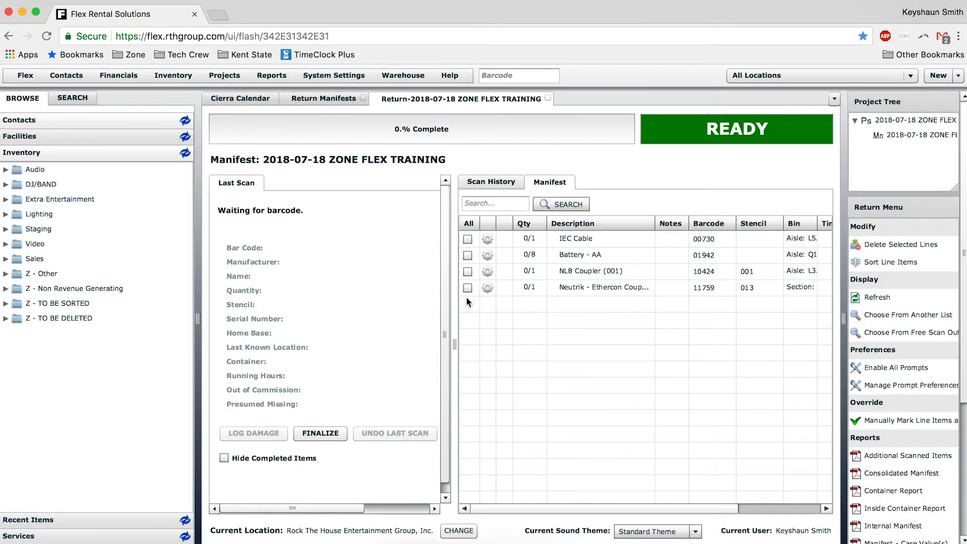
pyautogui.moveTo(455, 302); pyautogui.dragTo(396, 298)
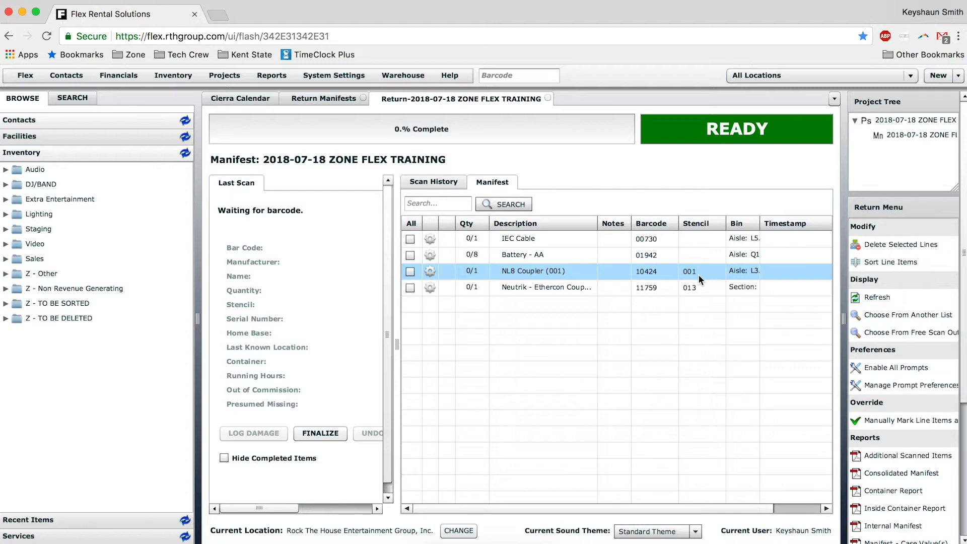
# - Return the NL8 Coupler (001) and the Neutrik - Ethercon Coupler on the manifest, and hide completed items
pyautogui.doubleClick(557, 273)
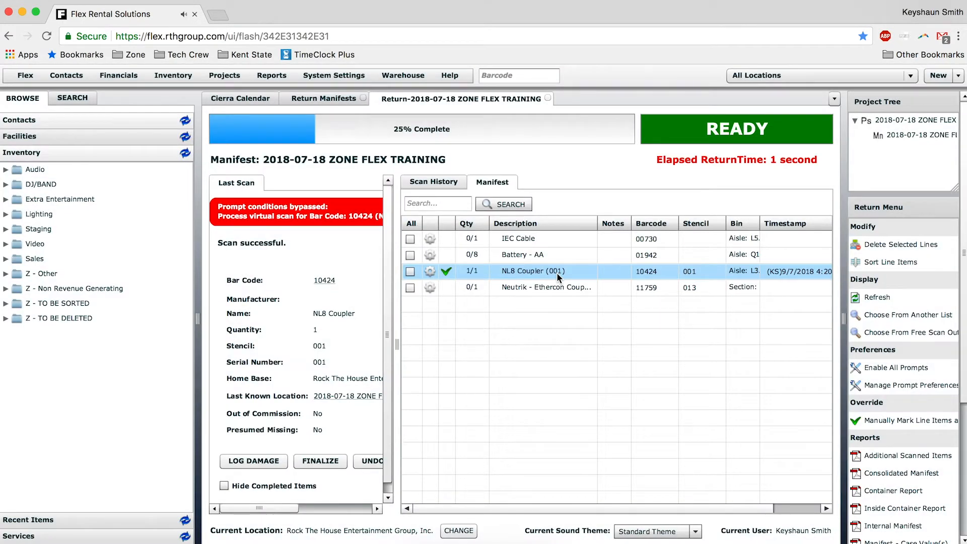
pyautogui.click(549, 290)
pyautogui.doubleClick(550, 290)
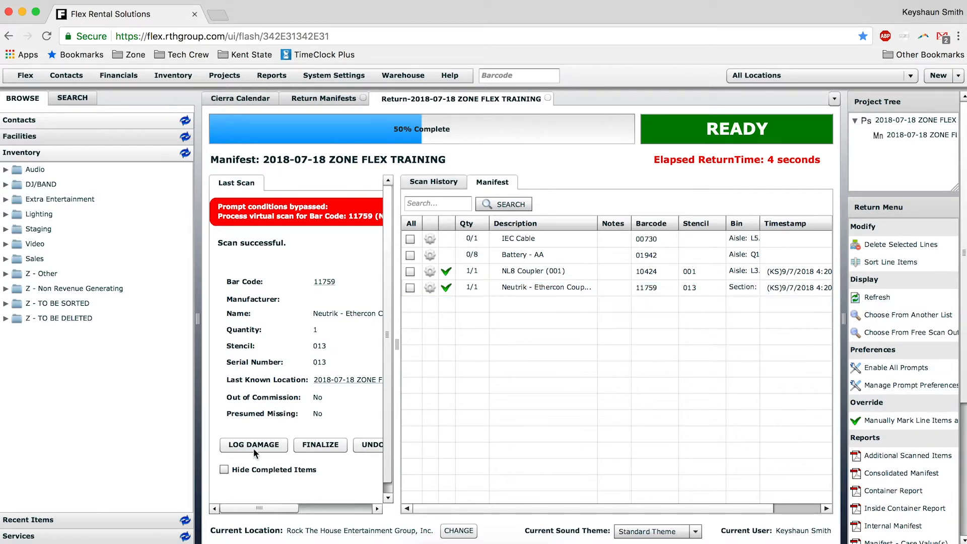
pyautogui.click(224, 469)
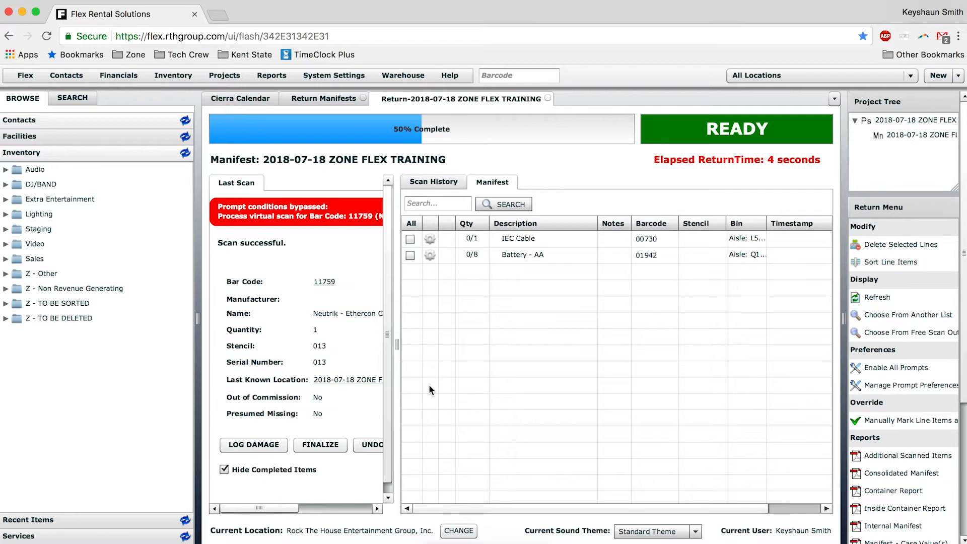
# - Return 8 Battery - AA and 1 IEC Cable on the manifest and finalize the return
pyautogui.doubleClick(538, 255)
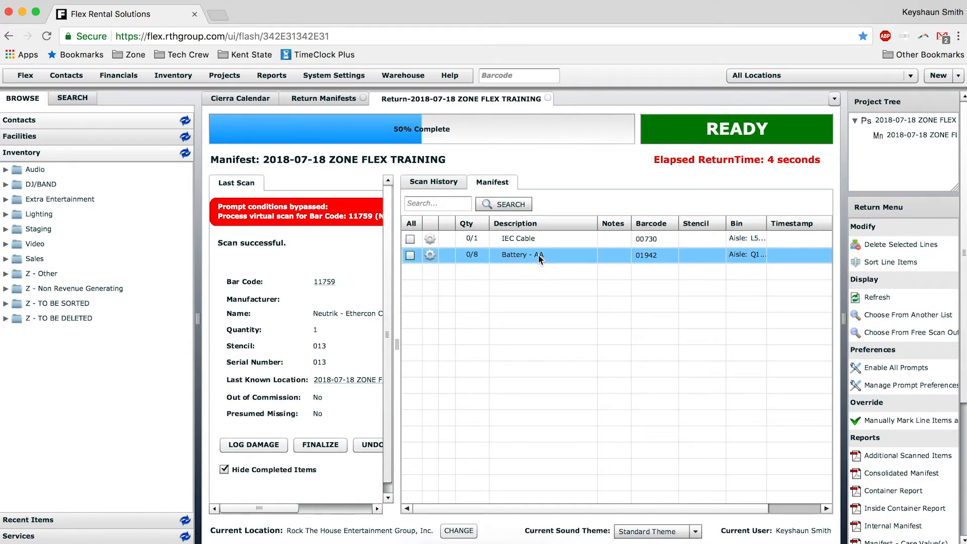
pyautogui.write('8')
pyautogui.press('Return')
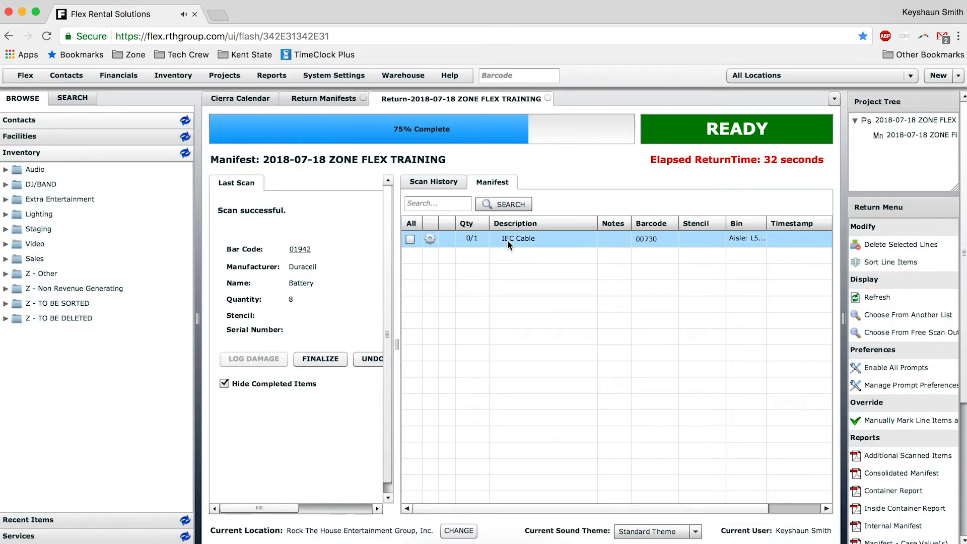
pyautogui.doubleClick(507, 240)
pyautogui.write('1')
pyautogui.press('Return')
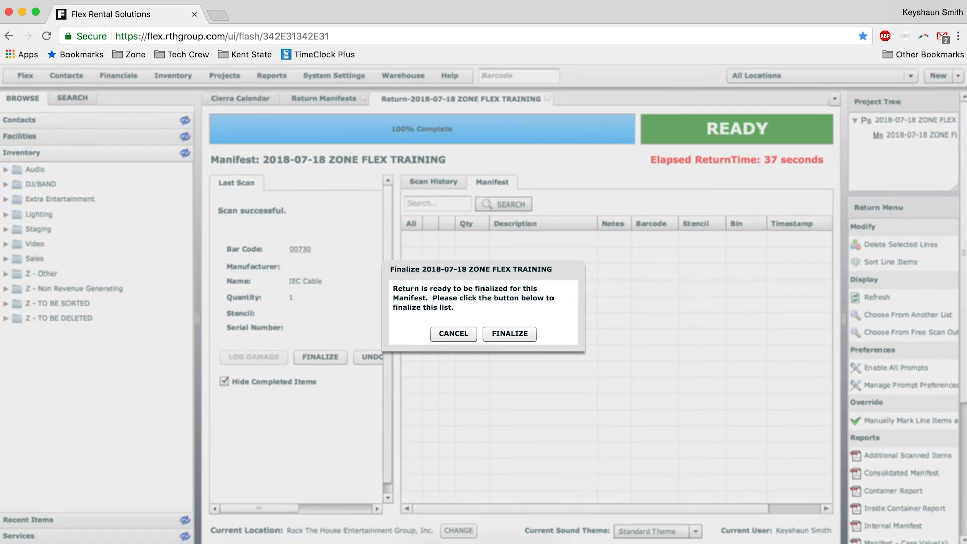
pyautogui.click(524, 336)
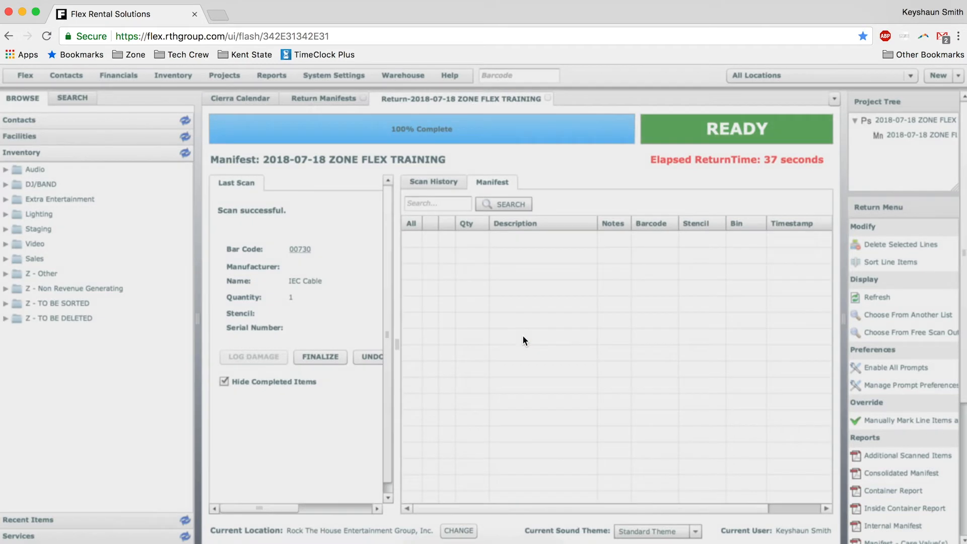